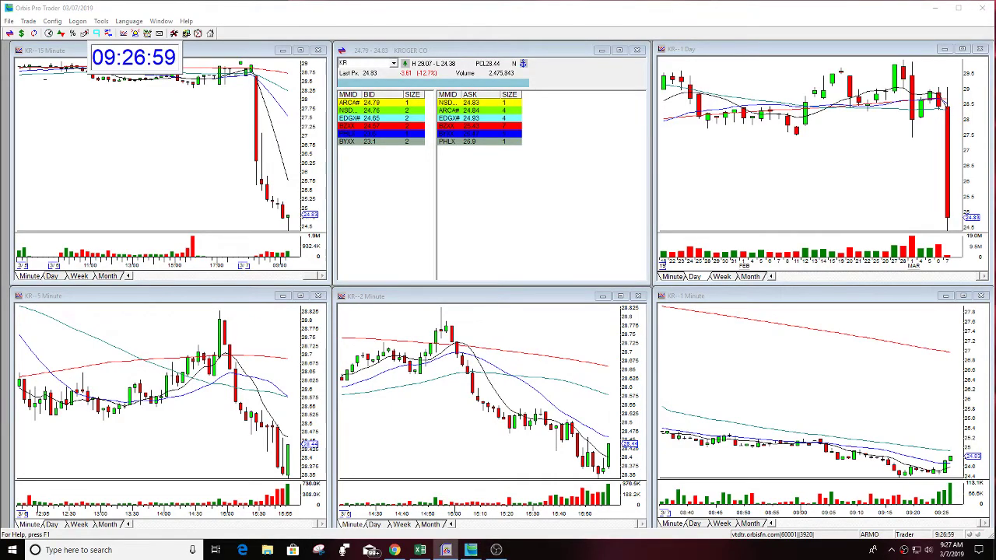
- Select the KR daily chart, then cycle all panes through TGT, QQQ, SPY and DIA
click(738, 173)
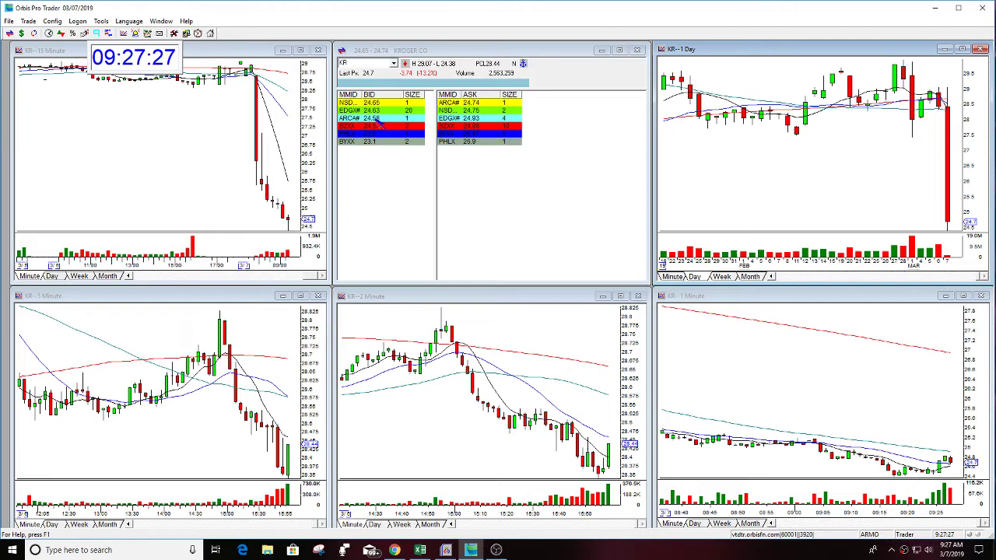
click(367, 78)
text(TGT)
key(Return)
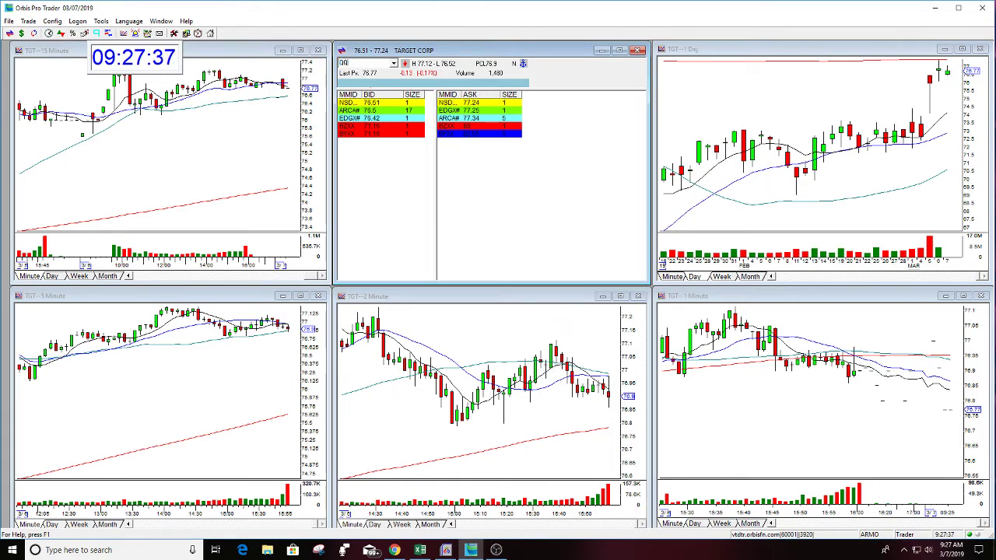
text(Q)
key(Return)
text(SPY)
key(Return)
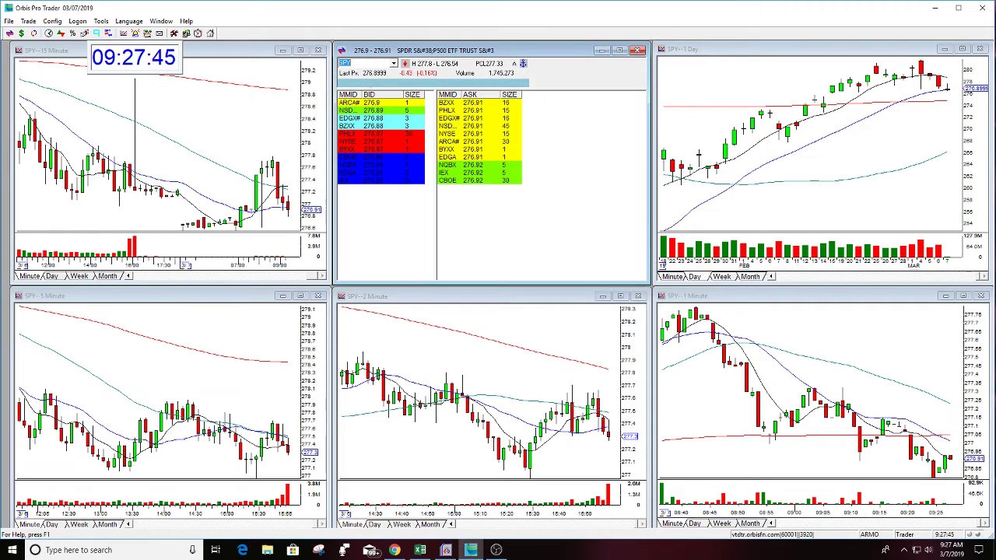
text(DIA)
key(Return)
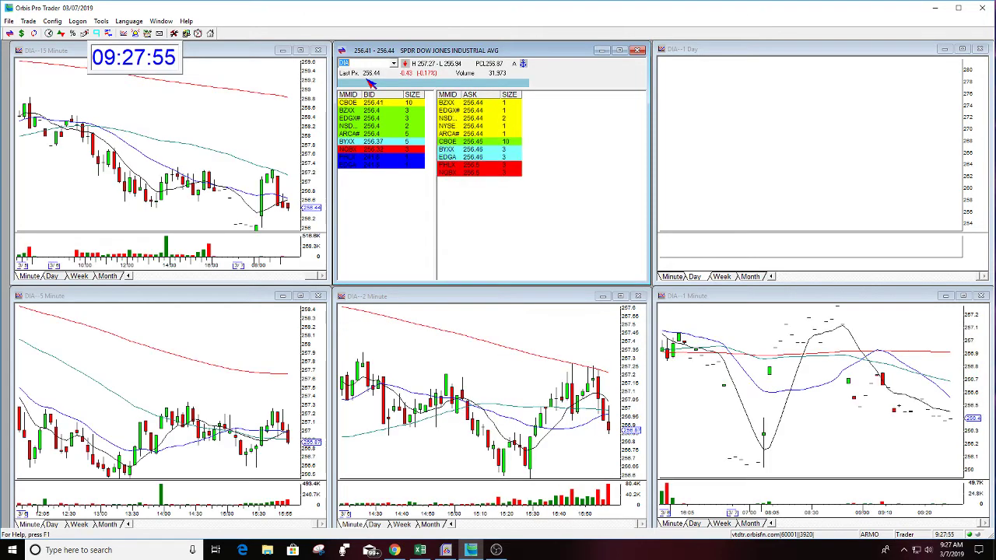
- Hide pre/post-market data on the 15-minute chart and reload KR in all panes
right_click(233, 153)
click(257, 151)
click(509, 252)
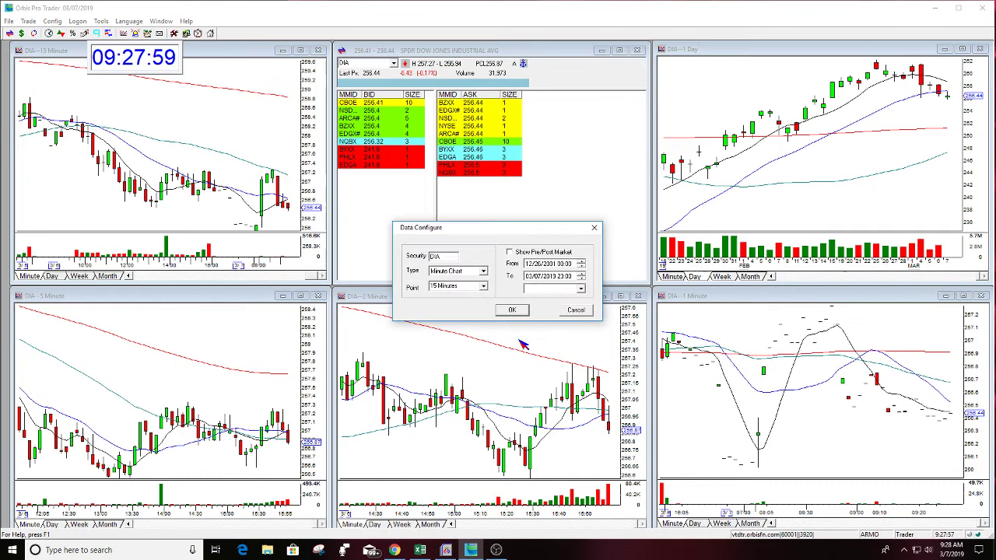
click(512, 309)
click(366, 63)
text(KR)
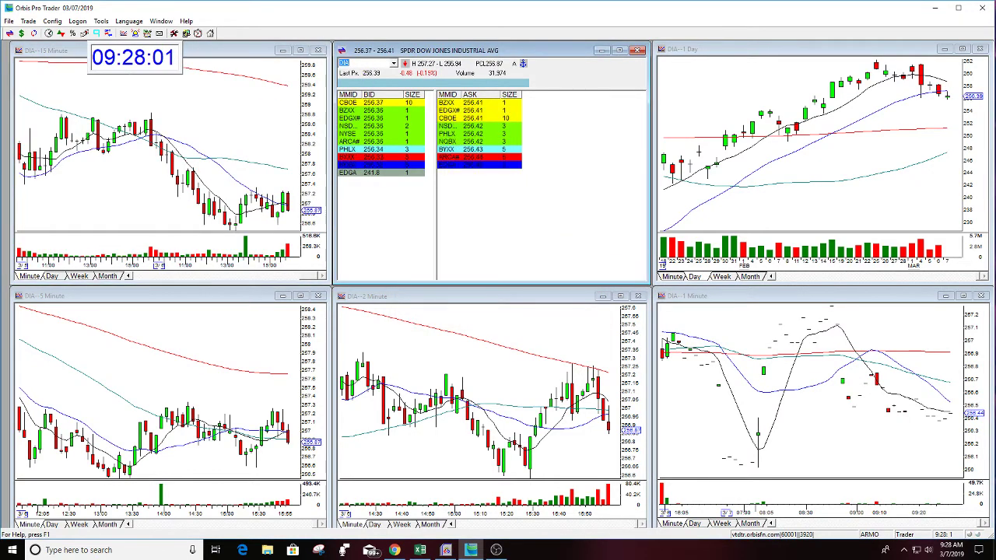
key(Return)
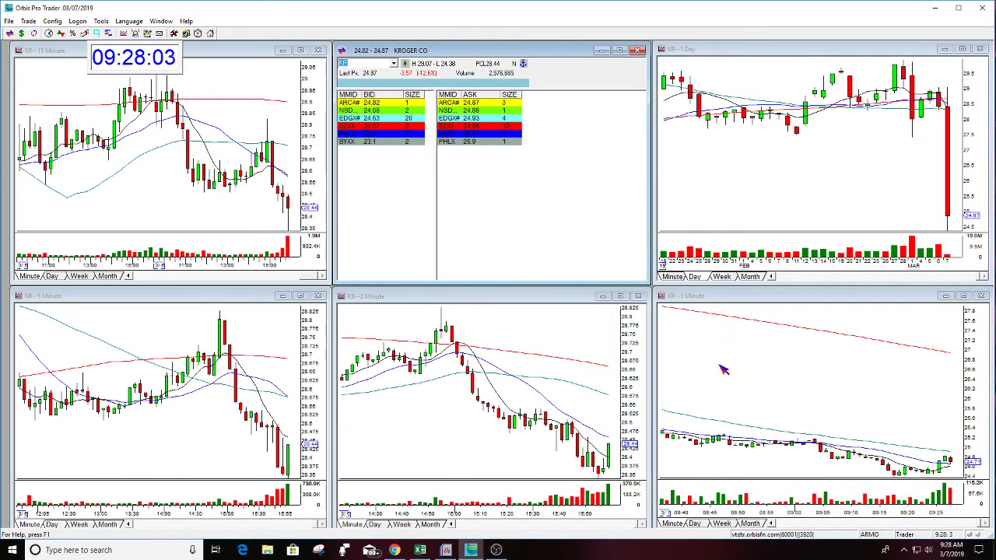
- Hide pre/post-market data on the 1-minute chart so it shows regular hours only
right_click(720, 365)
click(743, 367)
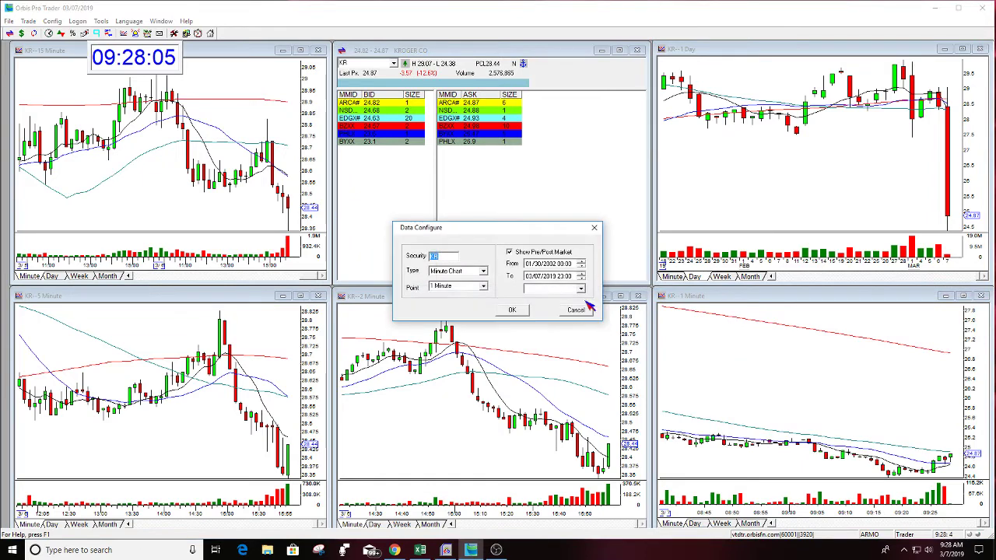
click(510, 253)
click(513, 310)
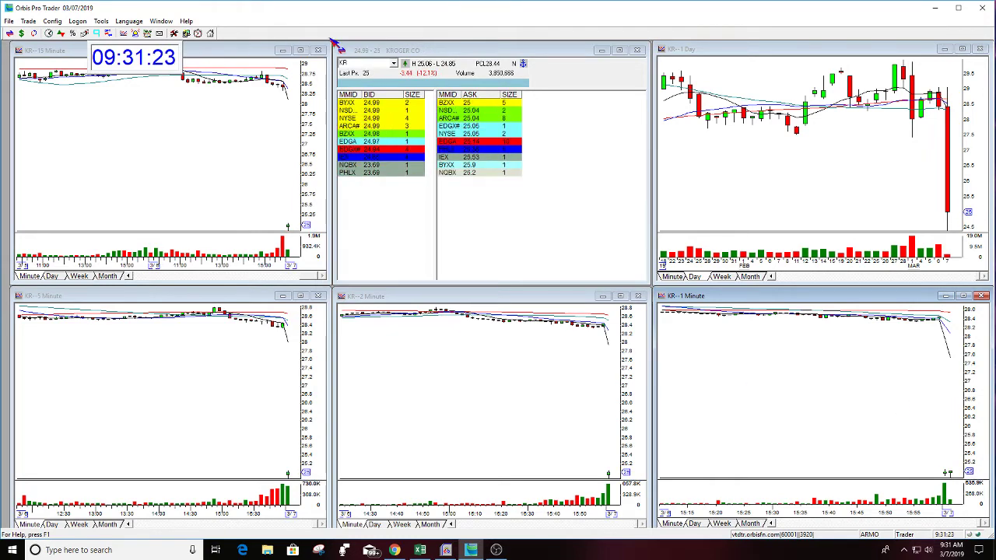
click(364, 76)
text(SPY)
key(Return)
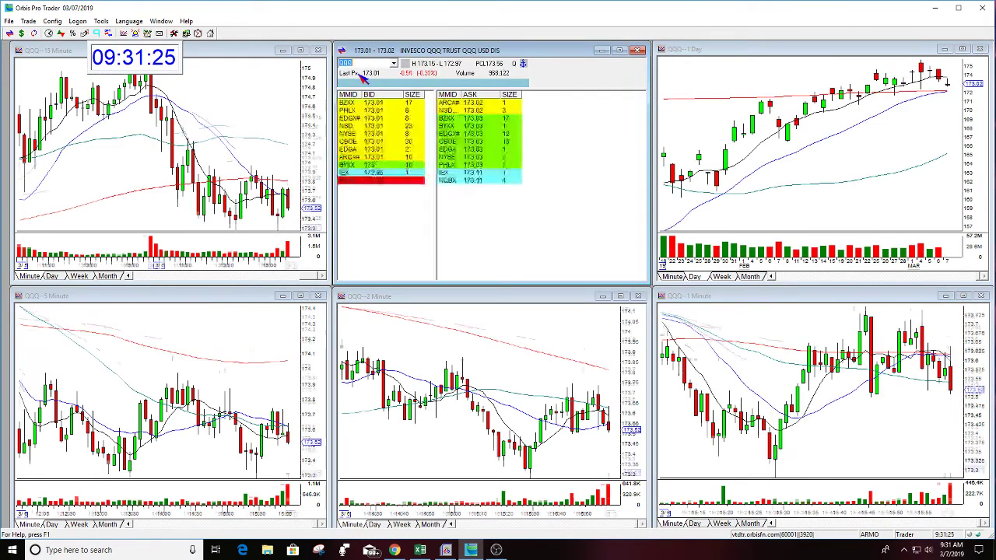
text(KR)
key(Return)
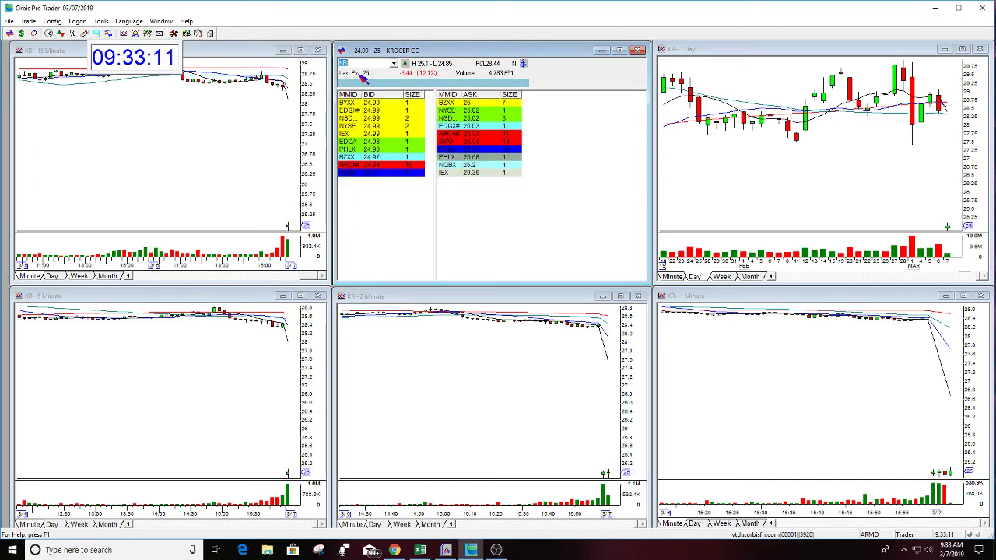
click(902, 416)
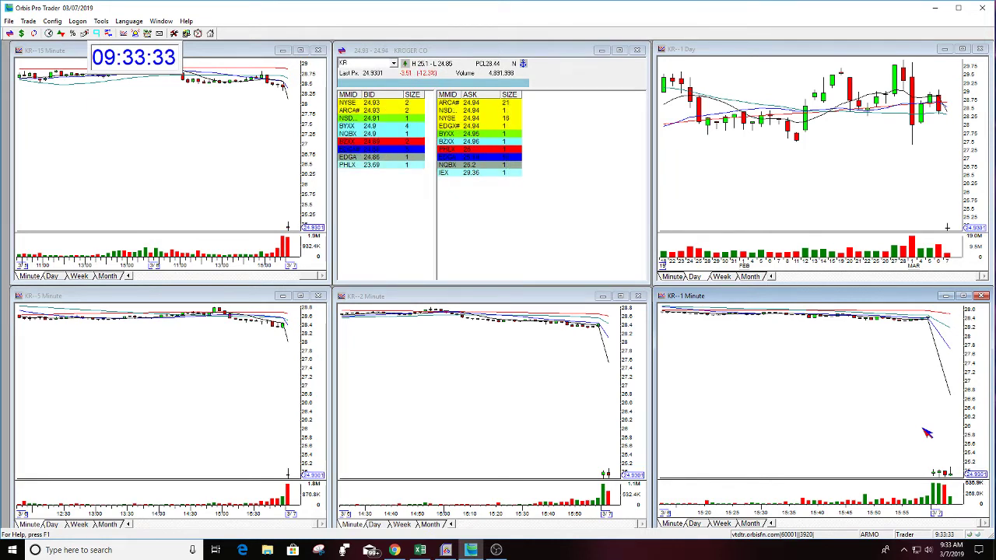
click(373, 74)
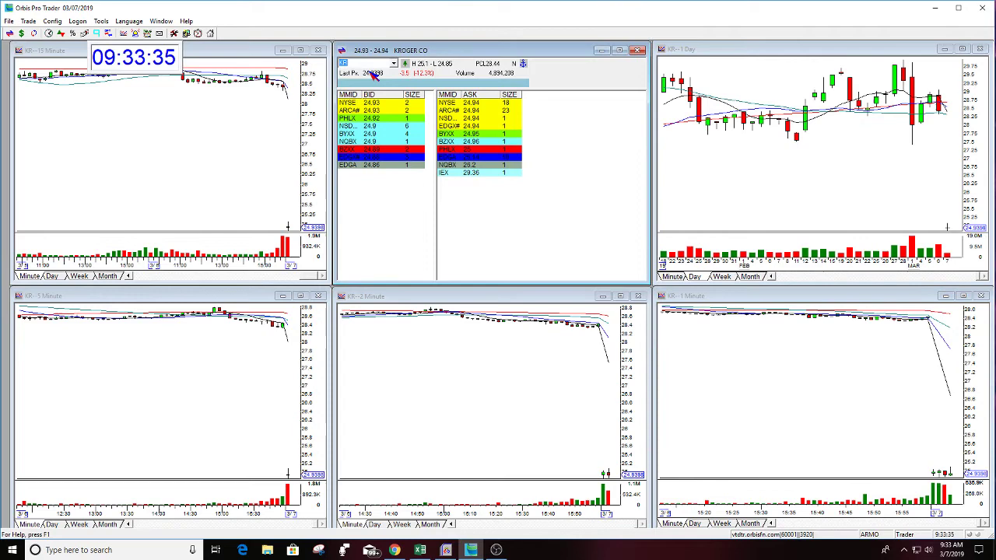
text(SPY)
key(Return)
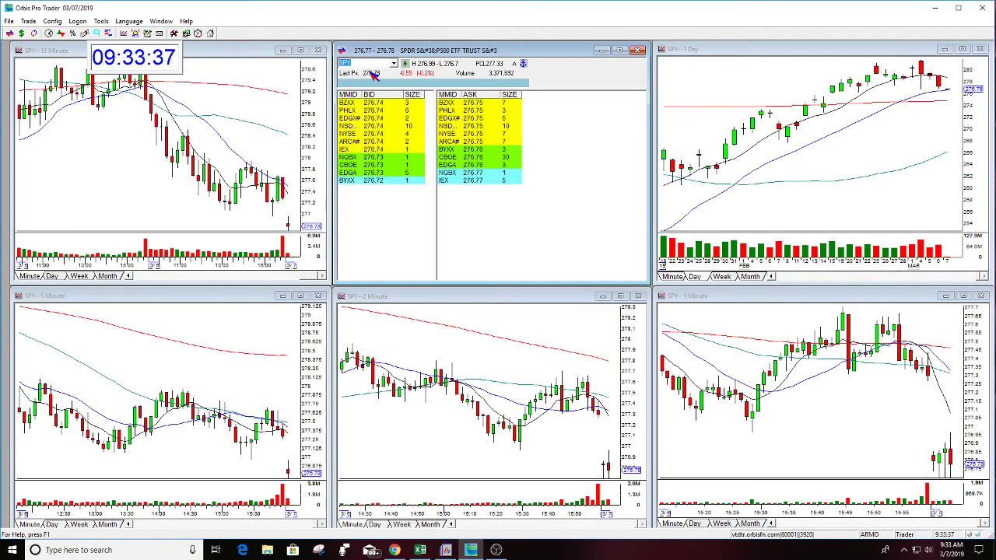
text(SQQQ)
key(Return)
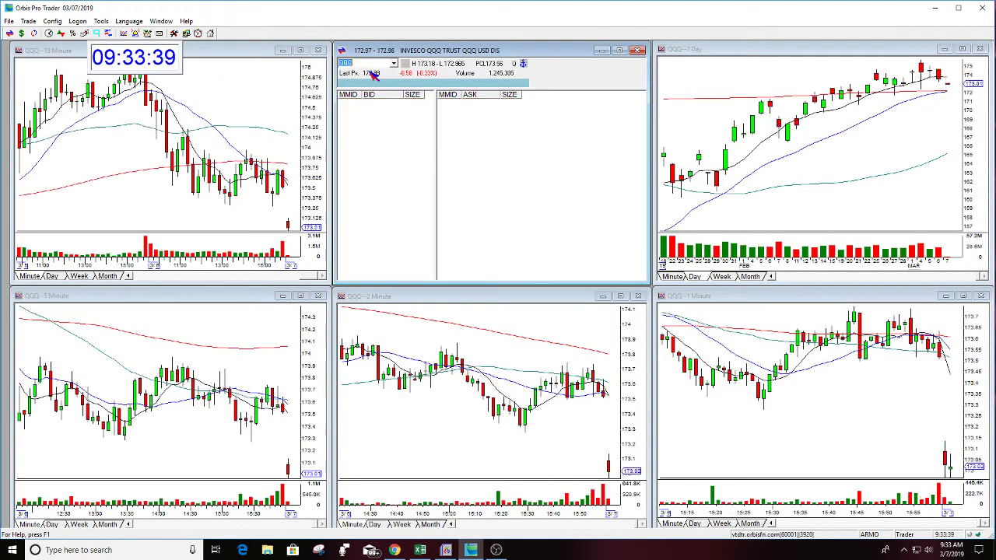
text(KR)
key(Return)
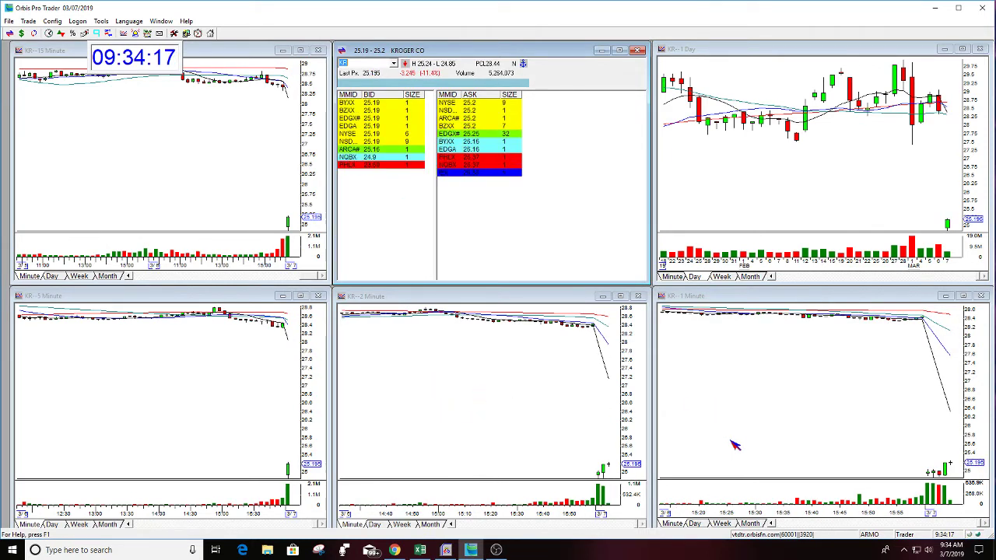
click(927, 425)
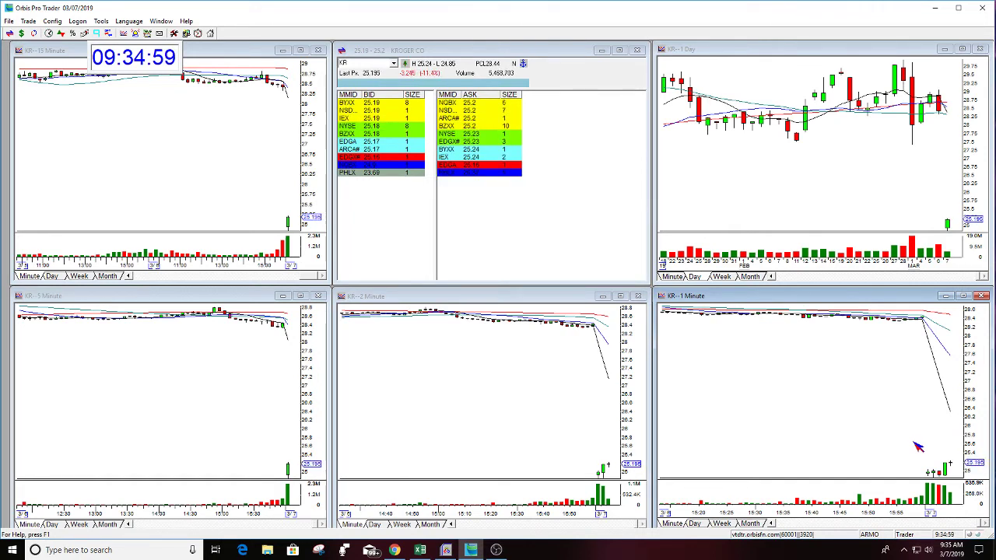
drag(918, 445, 949, 451)
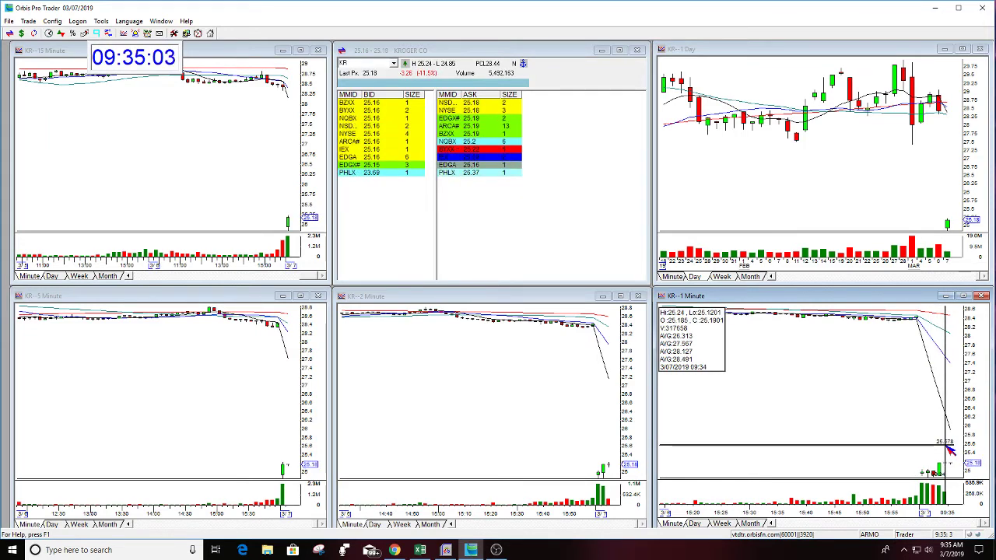
drag(949, 451, 893, 449)
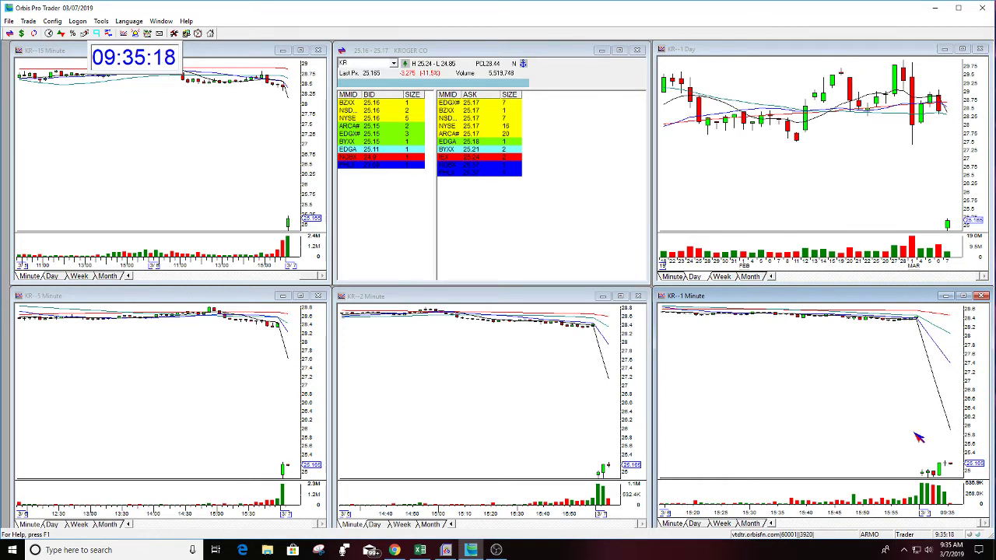
drag(918, 437, 934, 444)
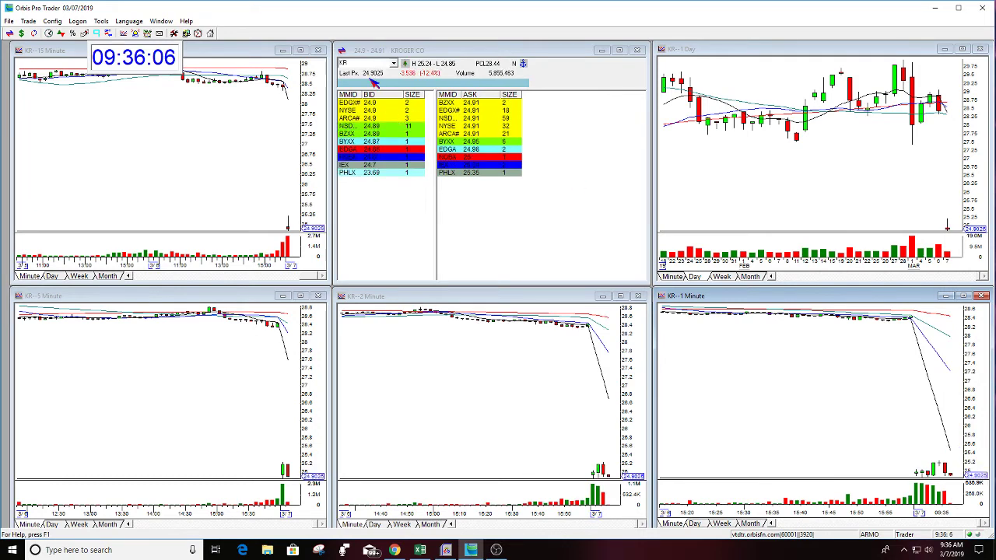
text(QQQ)
key(Return)
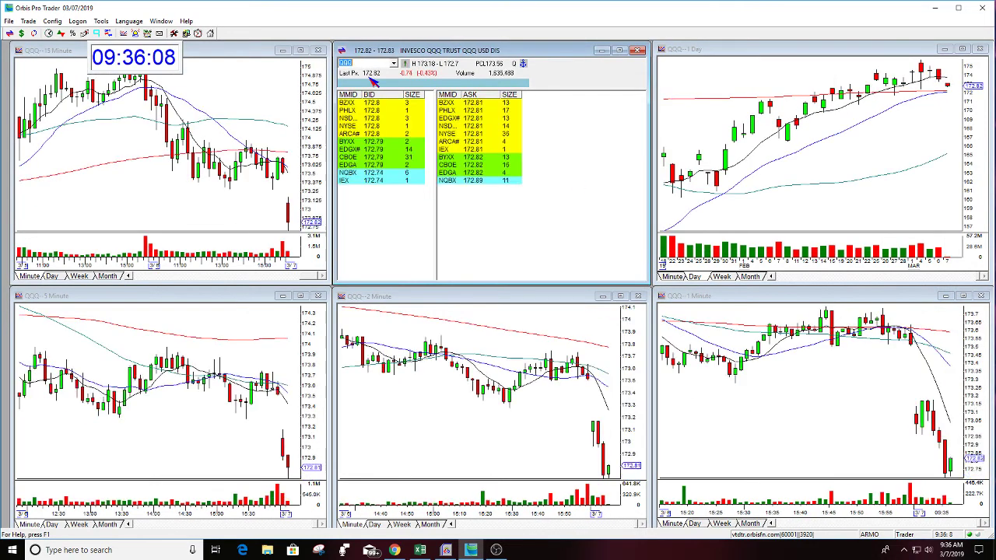
text(SPY)
key(Return)
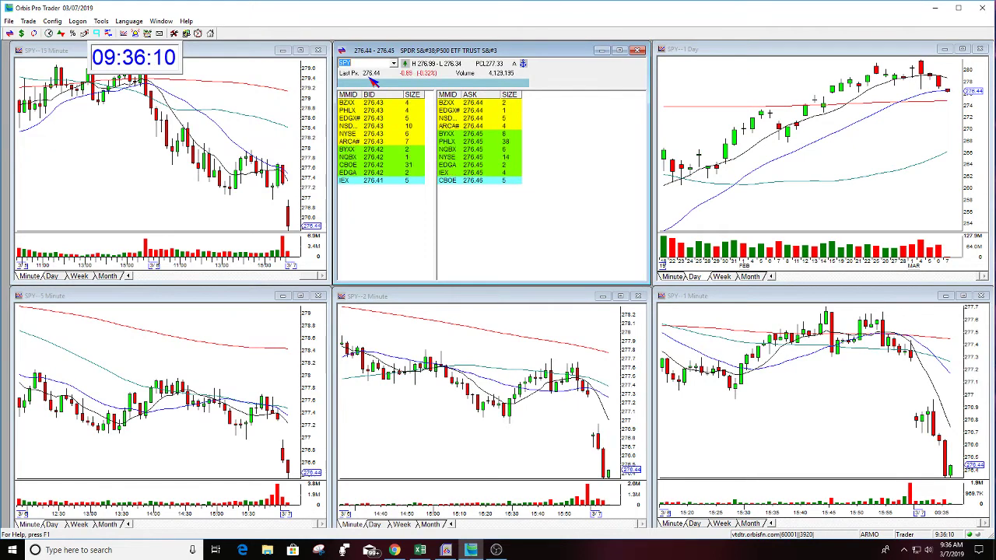
text(KR)
key(Return)
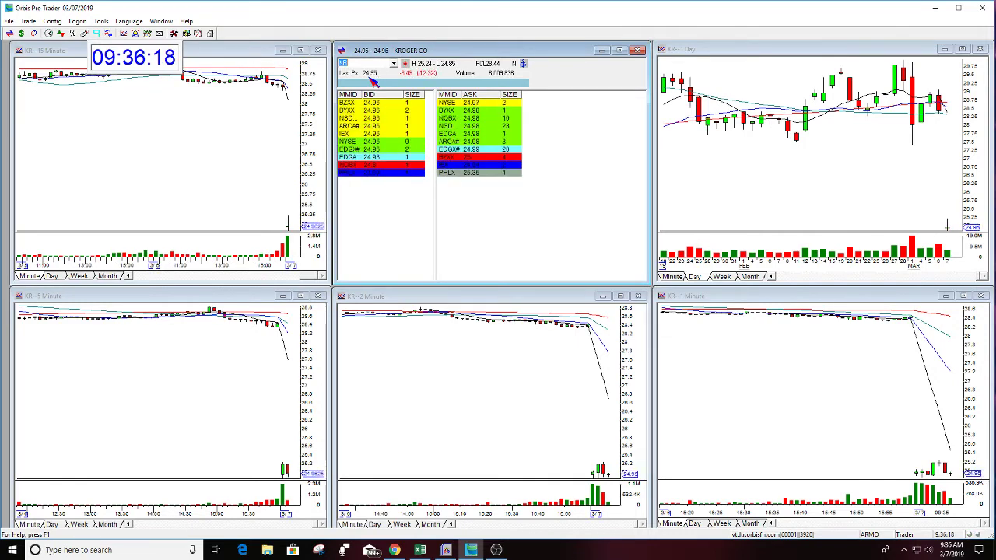
- Inspect a recent KR 1-minute candle, then load IGT into every linked pane
click(819, 412)
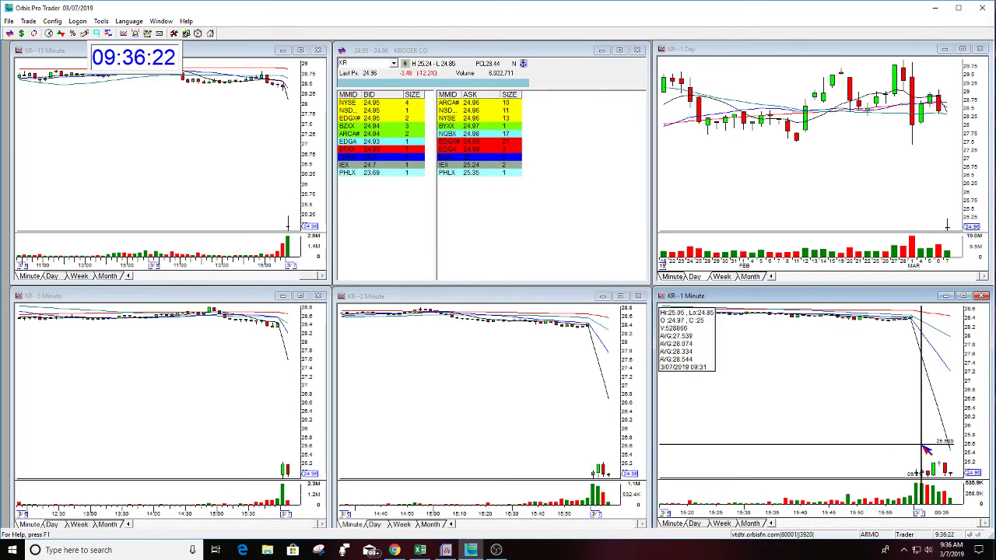
click(361, 63)
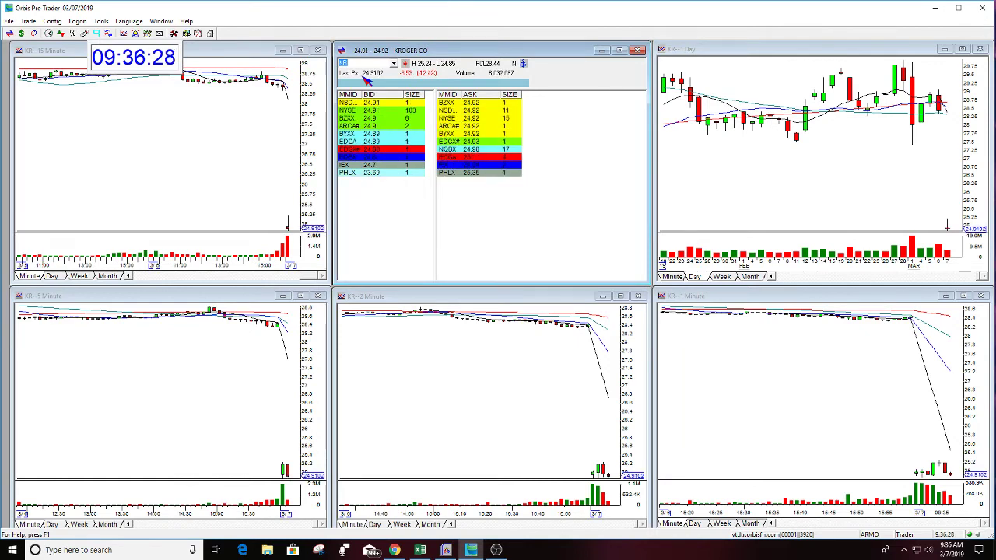
text(IGT)
key(Return)
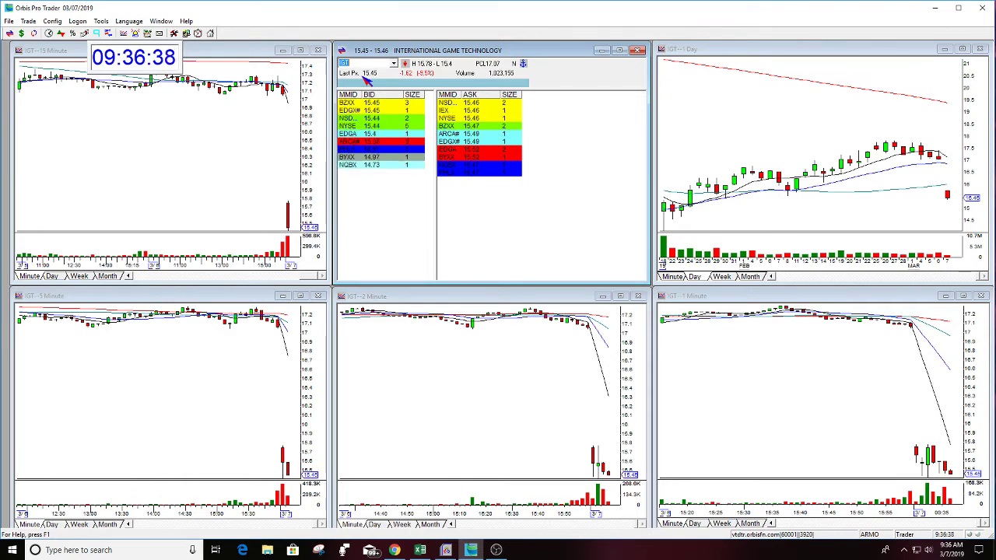
text(BURL)
- Flip the linked panes to BURL briefly, then load TGT everywhere
key(Return)
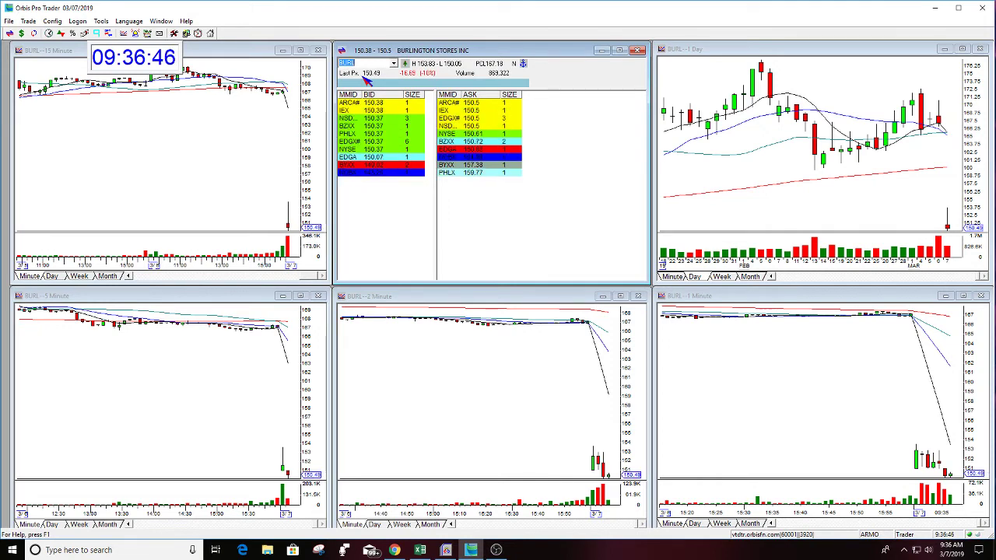
text(TGT)
key(Return)
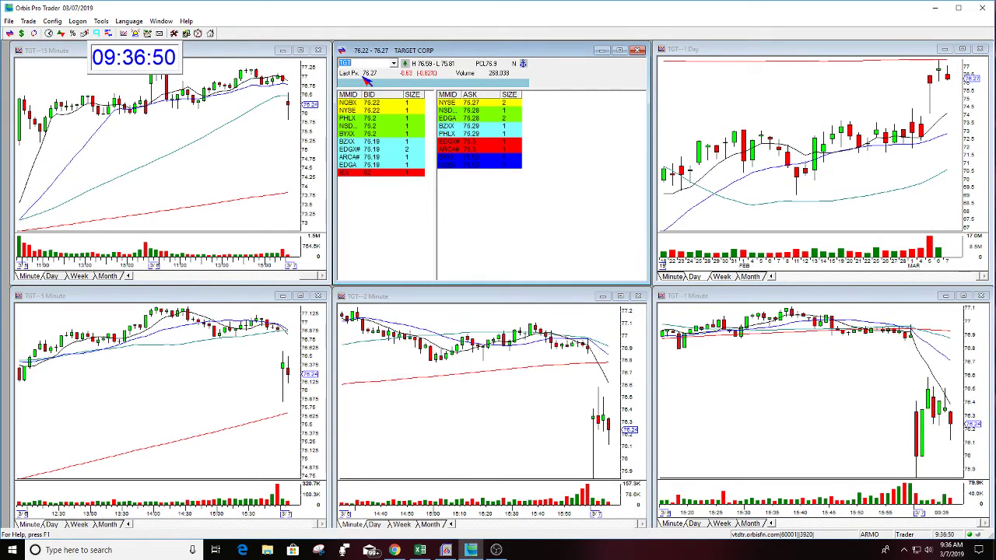
text(SPY)
- Load SPY briefly, then switch every linked pane to KR
key(Return)
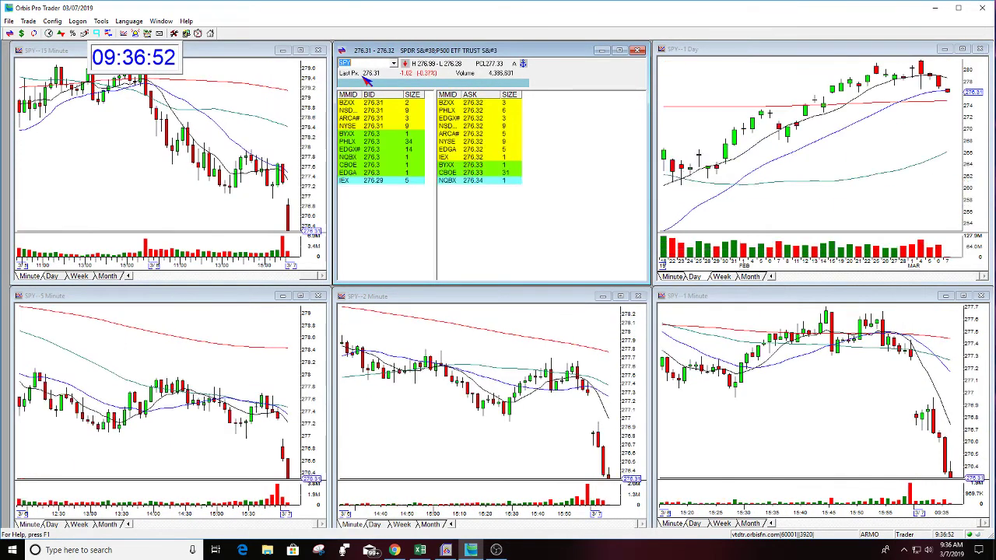
text(KR)
key(Return)
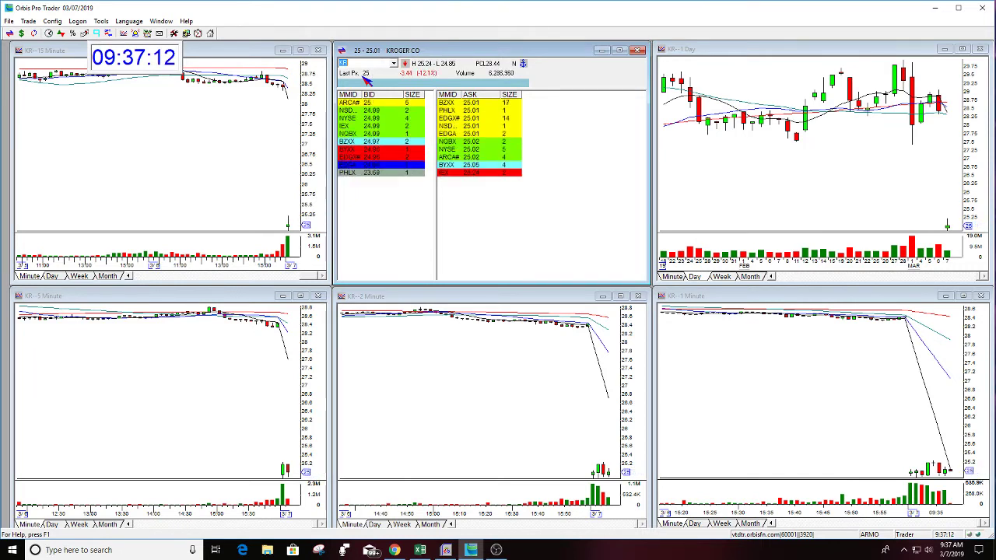
text(IGT)
- Load IGT in all panes and read prices on its 1-minute chart
key(Return)
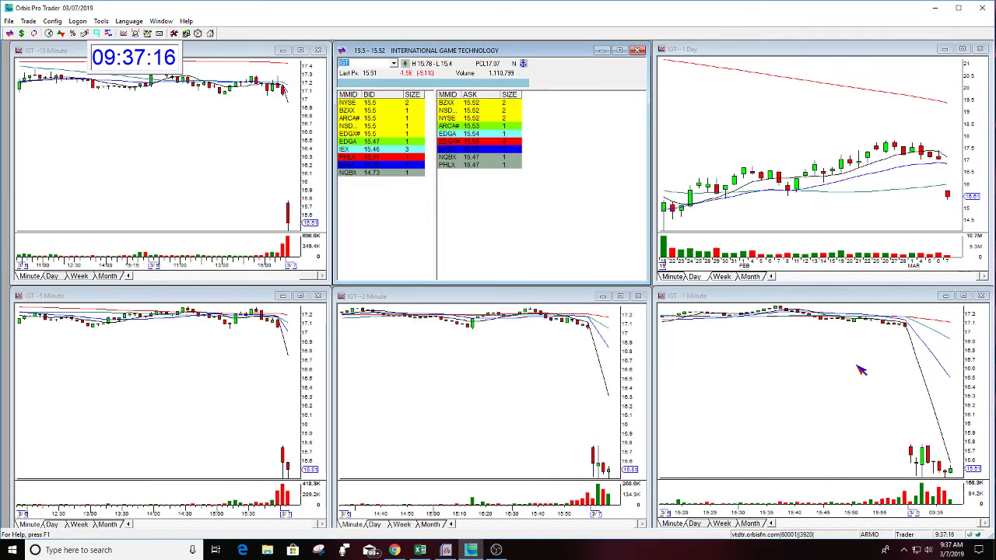
click(912, 428)
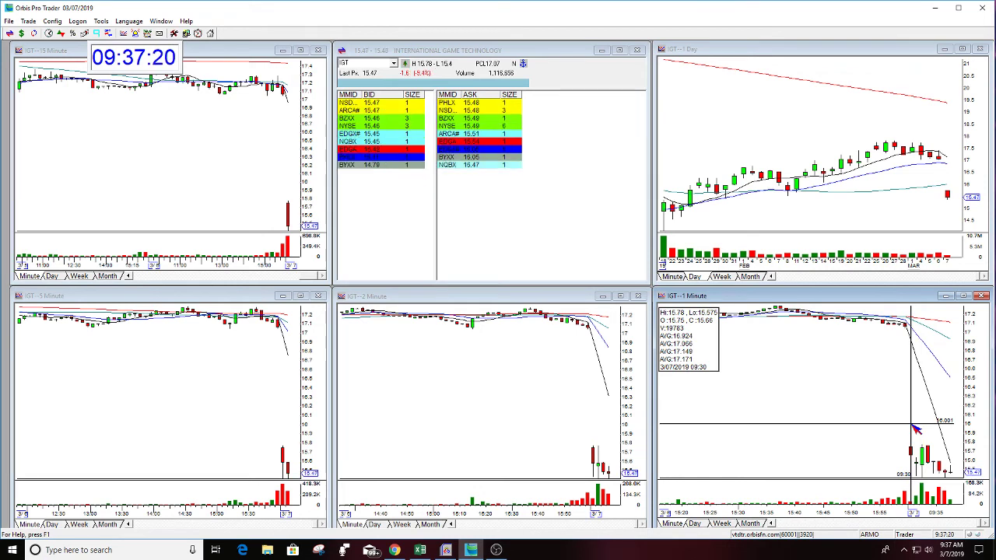
click(361, 75)
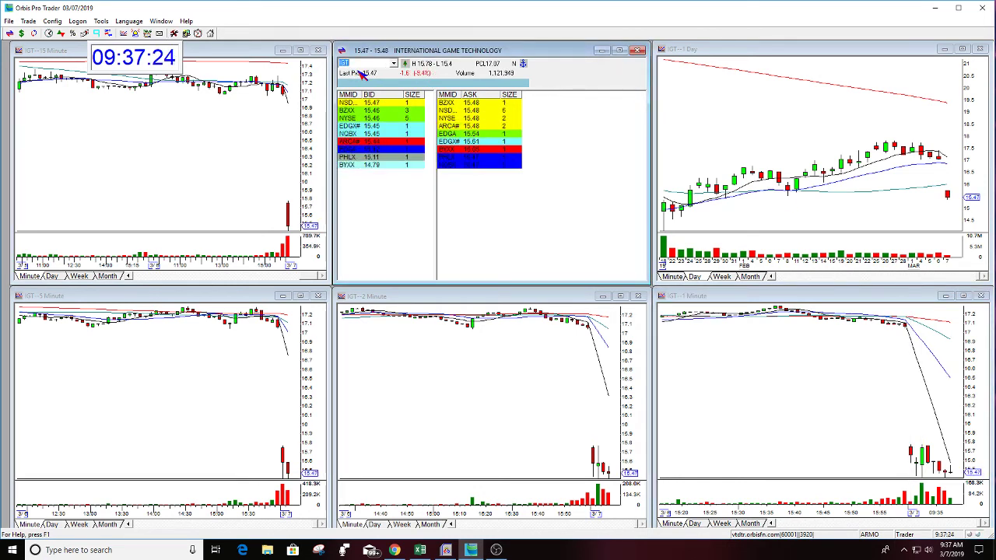
text(KR)
- Reload KR in all panes and read its 1-minute chart prices
key(Return)
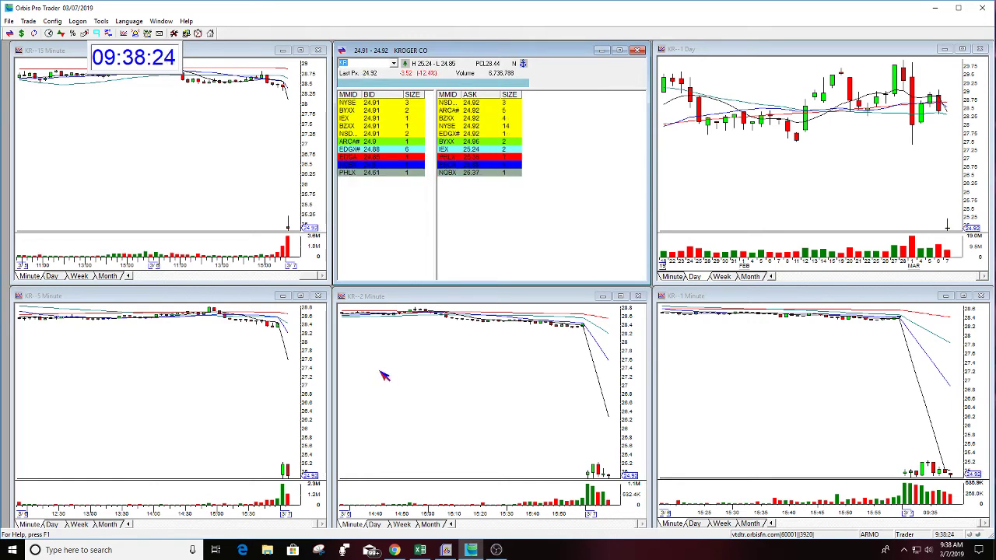
click(912, 430)
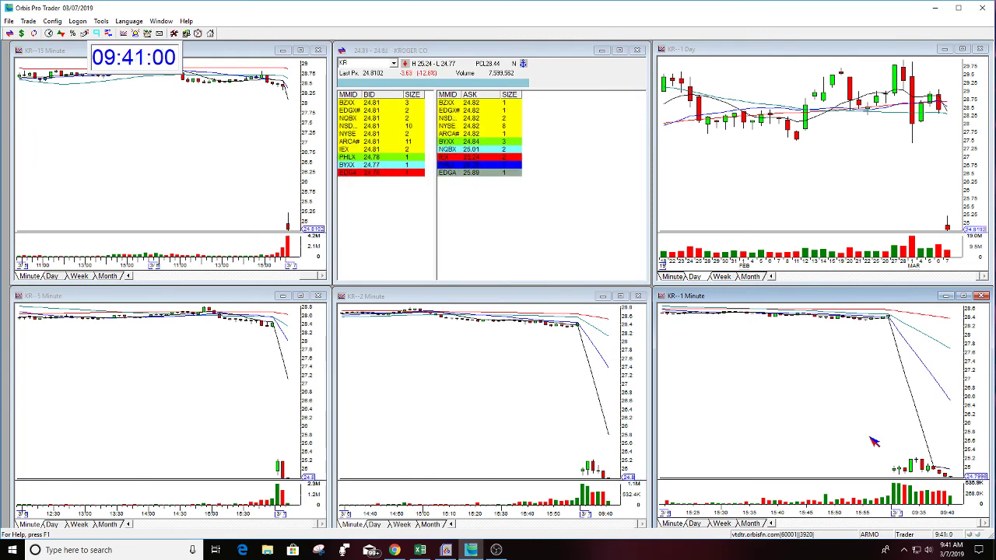
- Load SPY, glance at QQQ, then return all linked panes to SPY
click(365, 63)
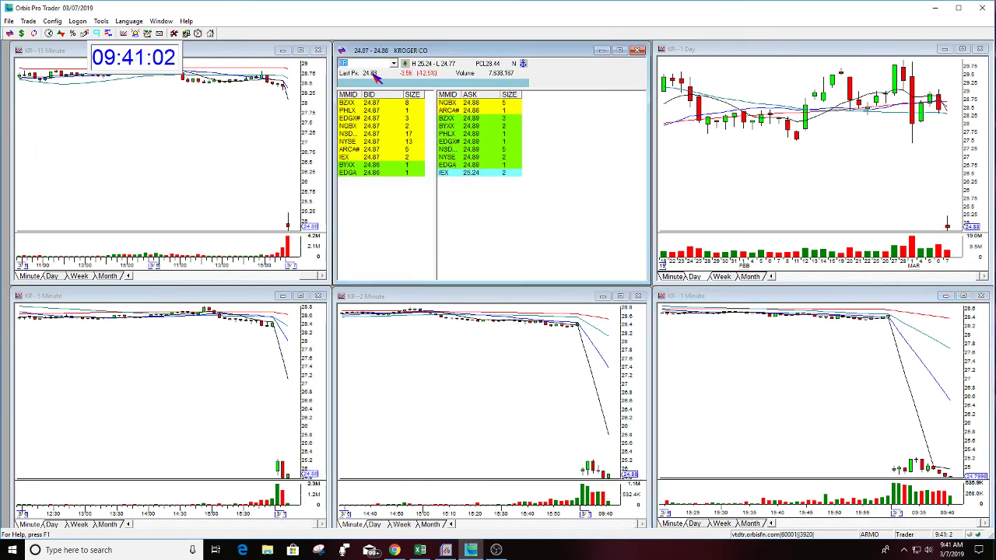
text(SPY)
key(Return)
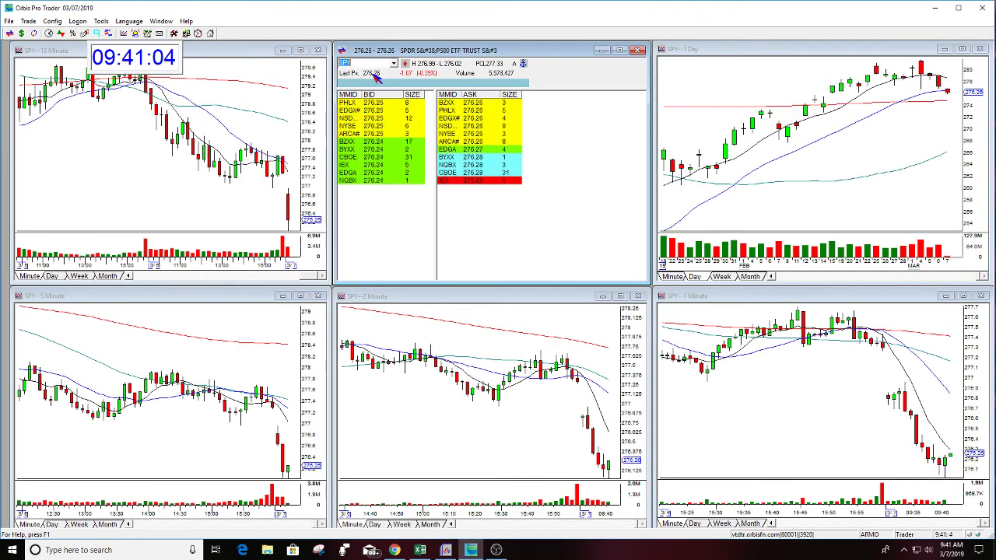
text(QQQ)
key(Return)
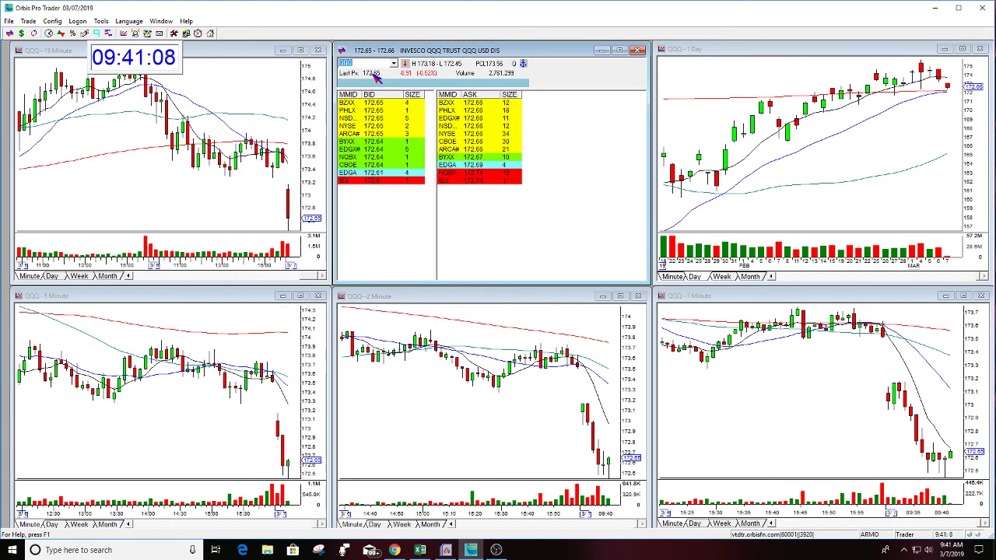
text(SPY)
key(Return)
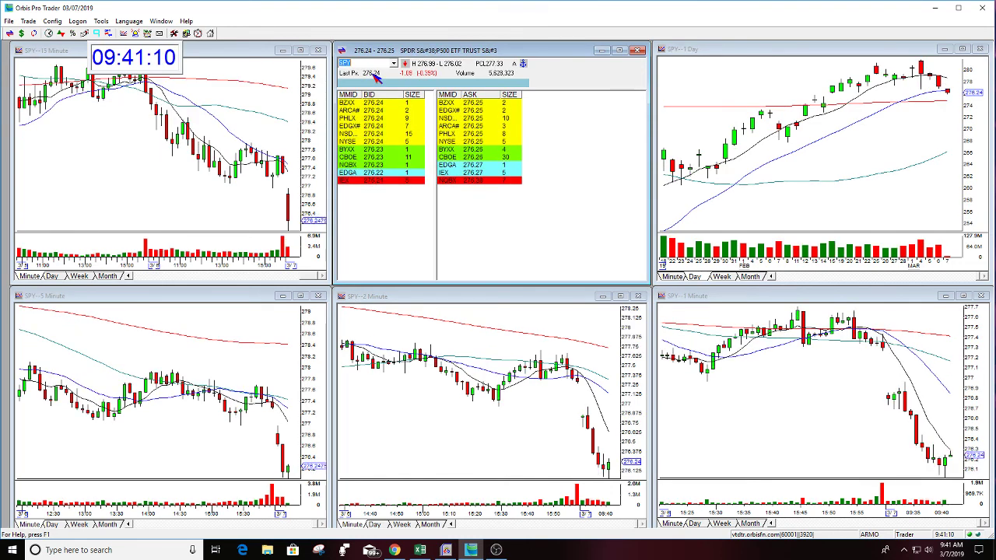